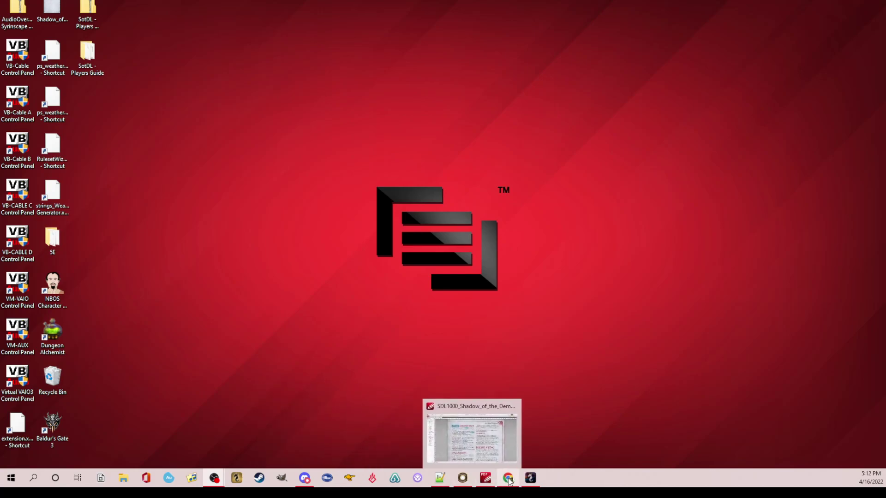
# Step: Select the whole StreamKit voice widget overlay URL, then minimize the browser
pyautogui.click(508, 478)
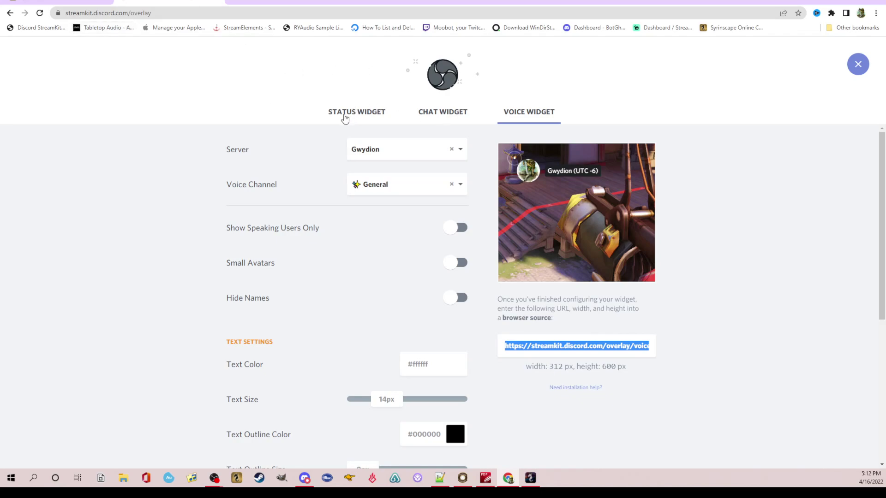
pyautogui.click(525, 115)
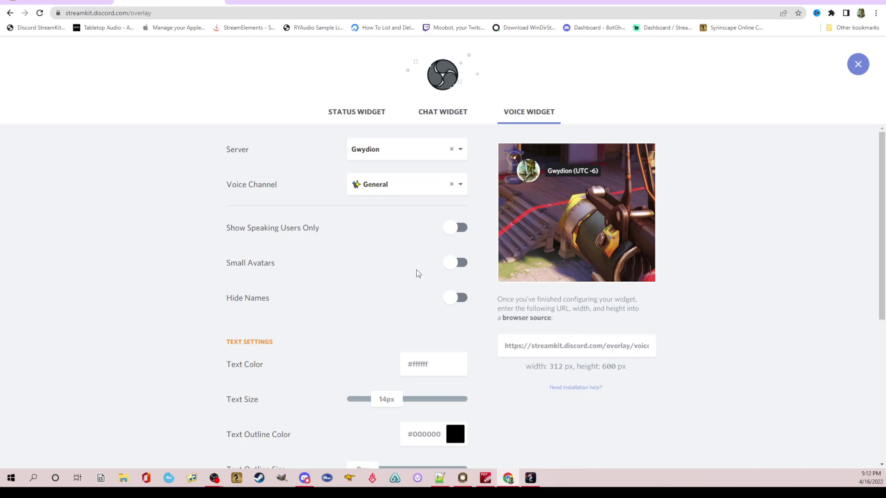
pyautogui.click(585, 348)
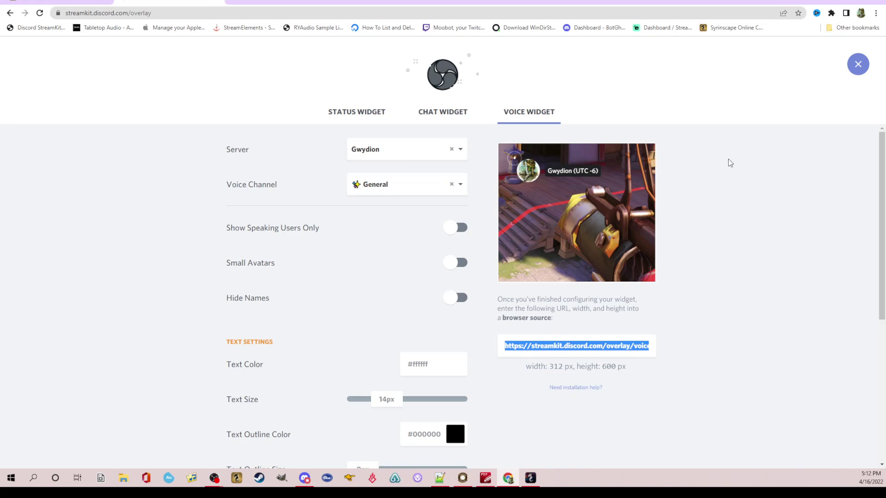
pyautogui.click(833, 1)
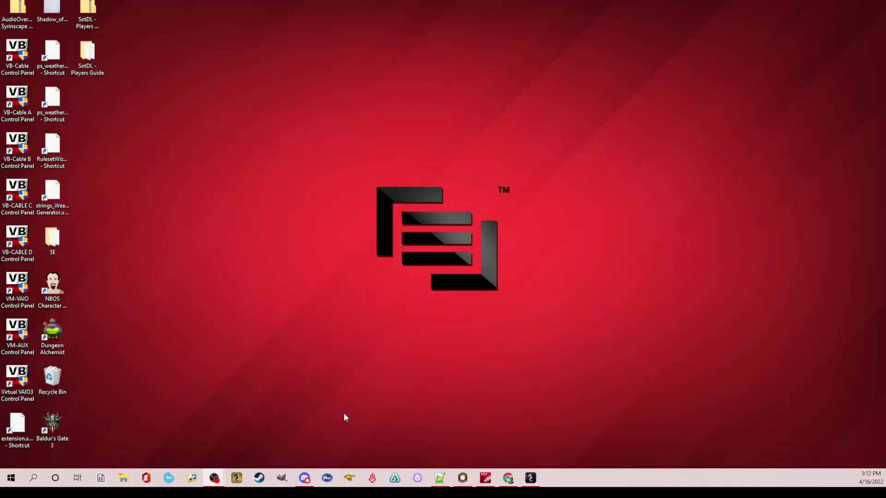
# Step: Bring up Discord and scroll to the #private channel's two Shrieka stat card images
pyautogui.click(305, 478)
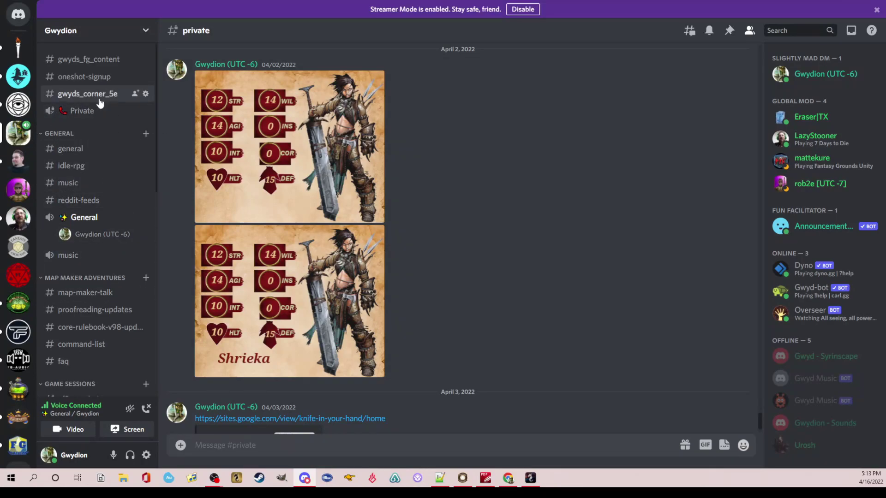
pyautogui.scroll(-2, 103, 207)
pyautogui.scroll(-4, 103, 230)
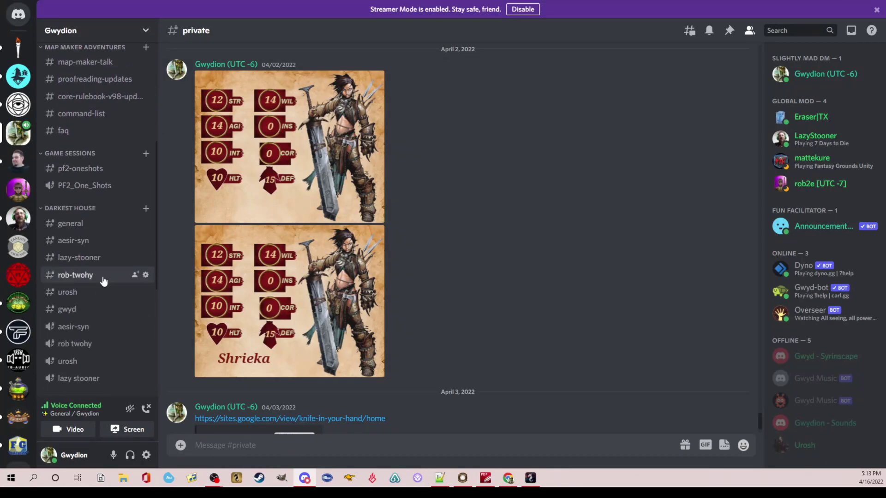
pyautogui.scroll(5, 103, 281)
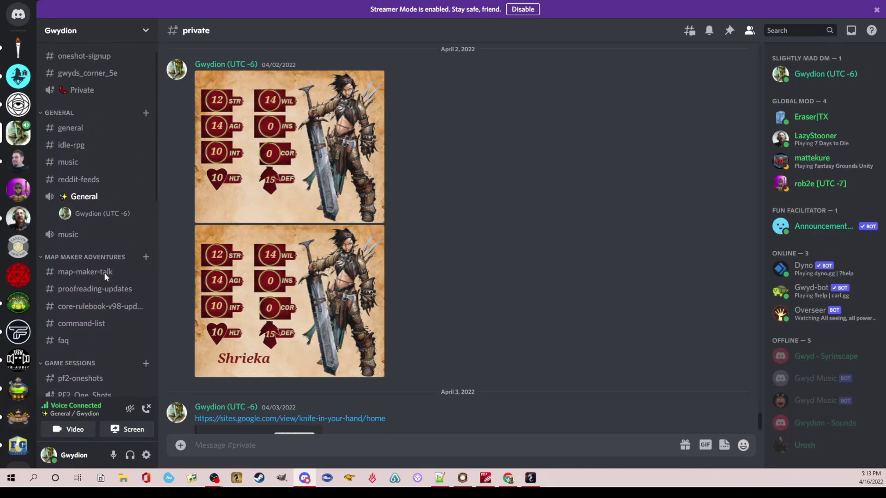
pyautogui.scroll(-5, 99, 204)
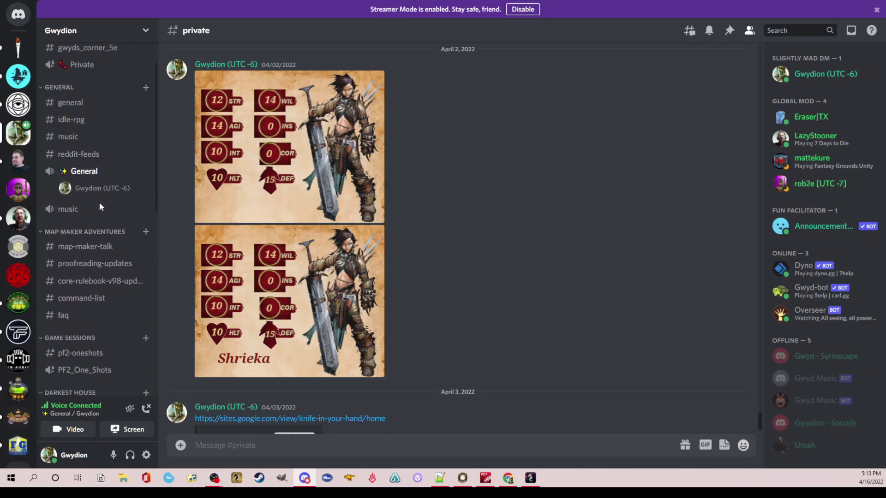
pyautogui.scroll(-6, 103, 252)
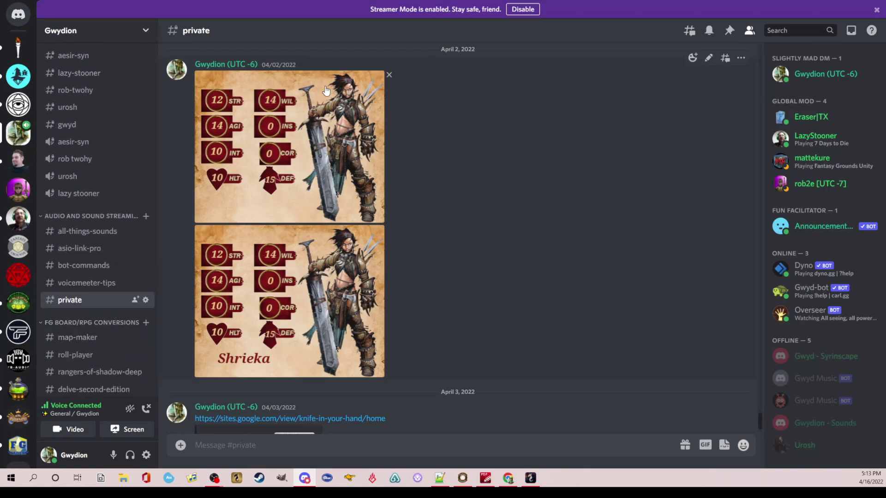
pyautogui.scroll(-2, 339, 171)
pyautogui.scroll(4, 327, 179)
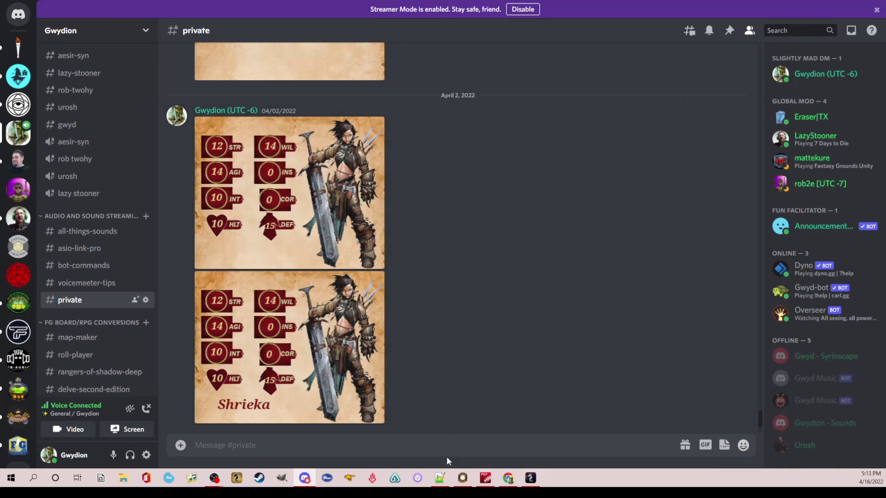
# Step: Show the 'new 3' avatar-swapping CSS, then minimize Discord so OBS is visible
pyautogui.click(444, 481)
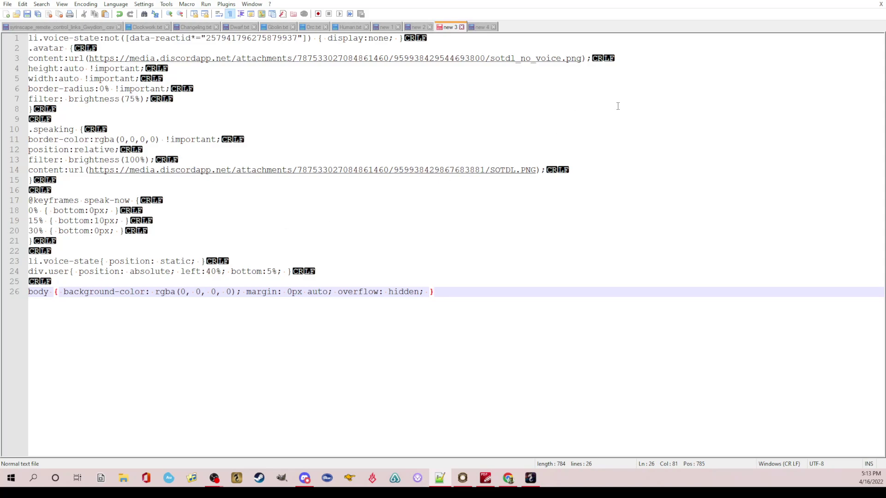
pyautogui.click(834, 2)
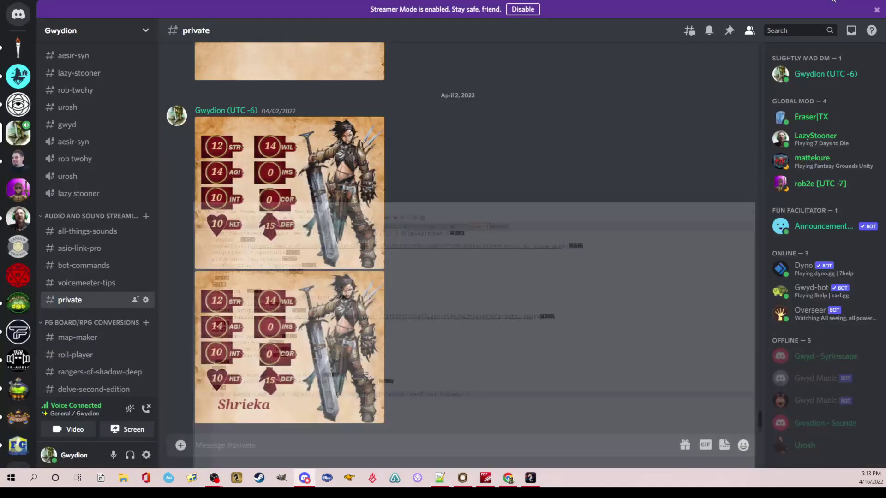
pyautogui.click(854, 1)
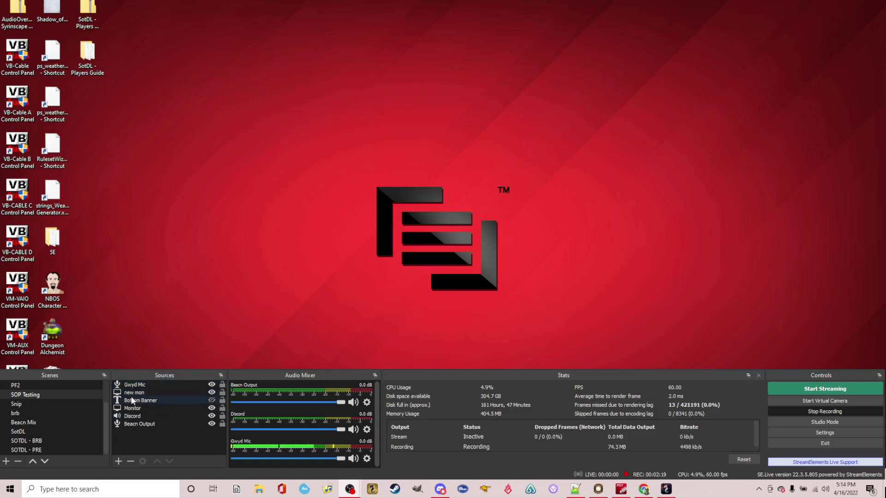
# Step: Add a Browser source named 'Test Image' to the SOP Testing scene
pyautogui.click(118, 462)
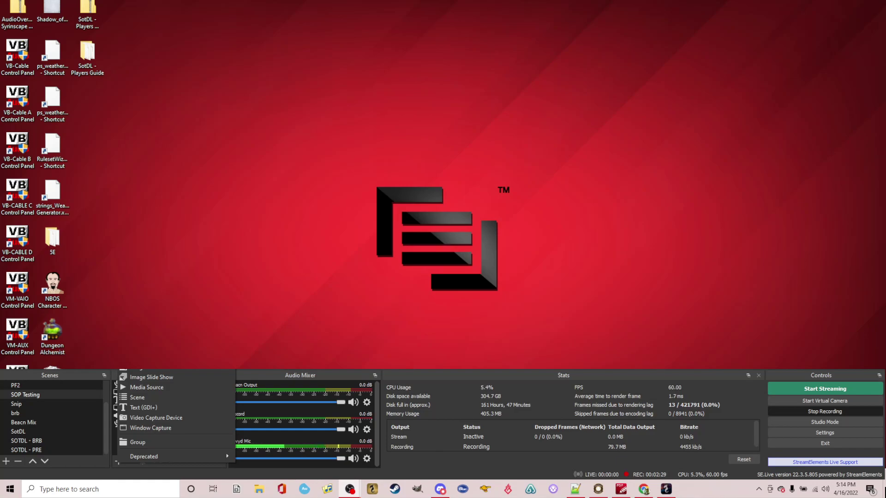
pyautogui.press('Escape')
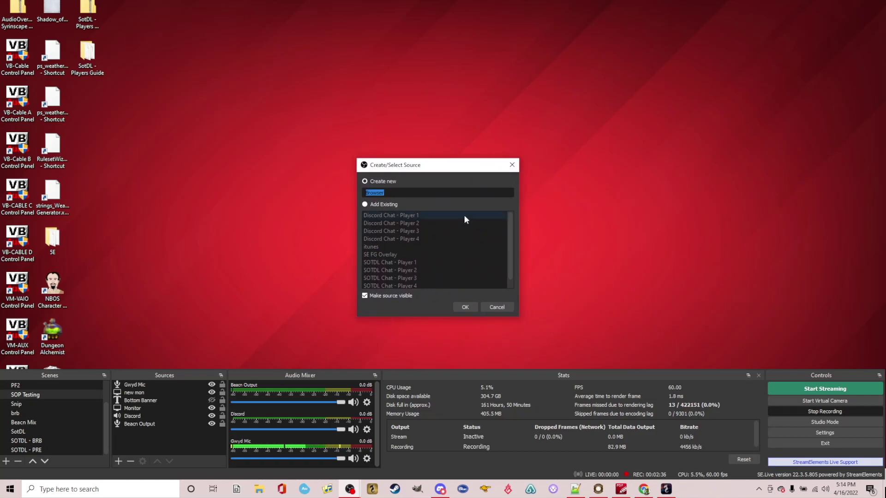
pyautogui.write('Test Image')
# Step: Replace Test Image's default URL with the pasted StreamKit voice widget URL and confirm
pyautogui.click(466, 307)
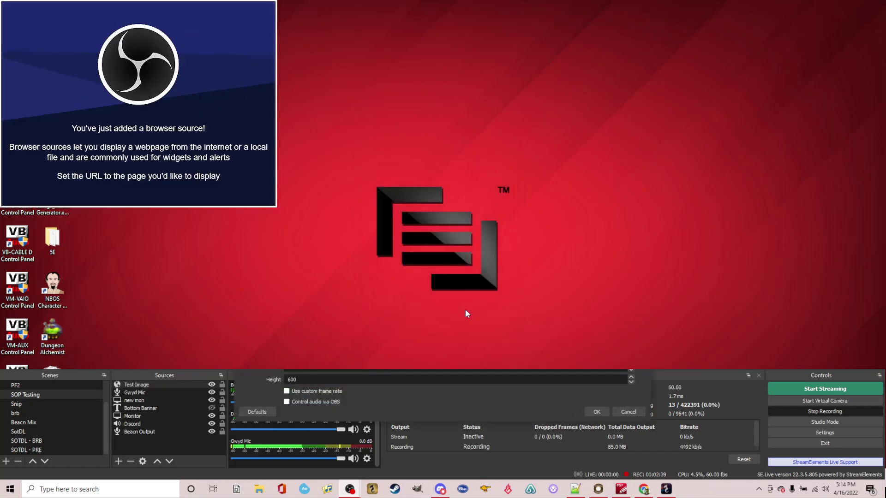
pyautogui.moveTo(462, 60)
pyautogui.mouseDown()
pyautogui.moveTo(351, 115)
pyautogui.moveTo(769, 101)
pyautogui.moveTo(510, 44)
pyautogui.moveTo(492, 49)
pyautogui.mouseUp()
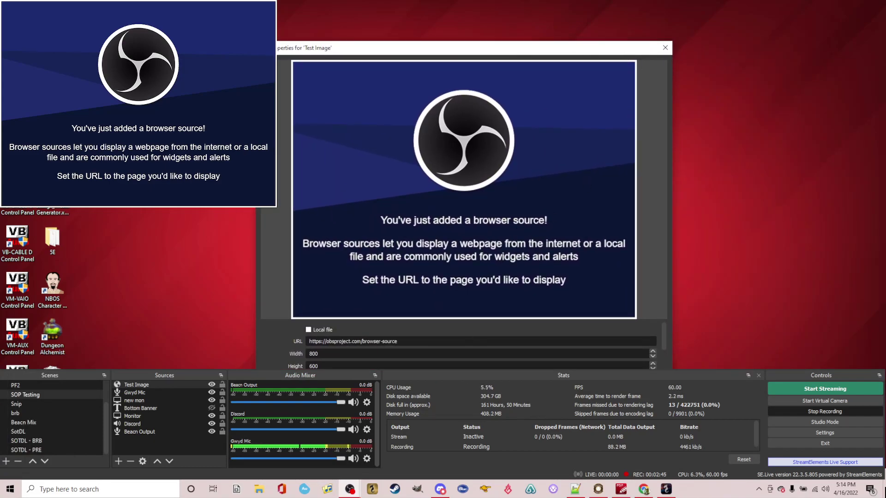
pyautogui.hotkey('alt', 'Tab')
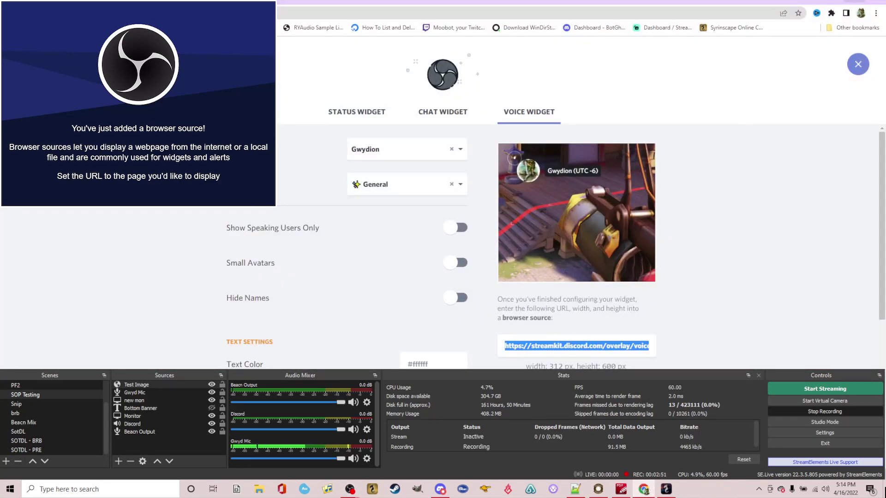
pyautogui.hotkey('alt', 'Tab')
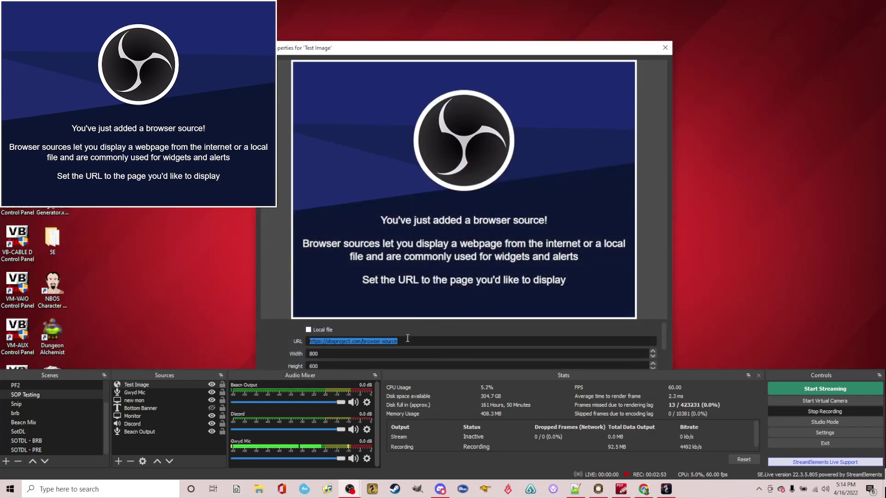
pyautogui.tripleClick(407, 339)
pyautogui.hotkey('ctrl', 'v')
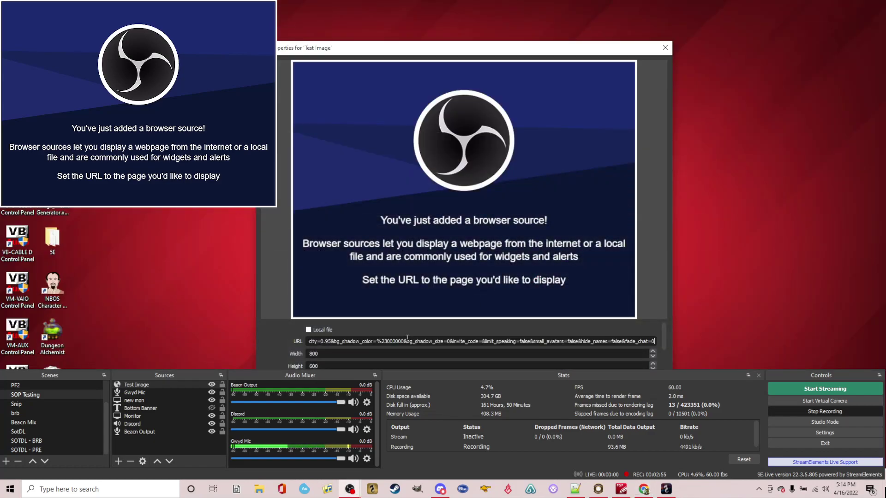
pyautogui.press('Return')
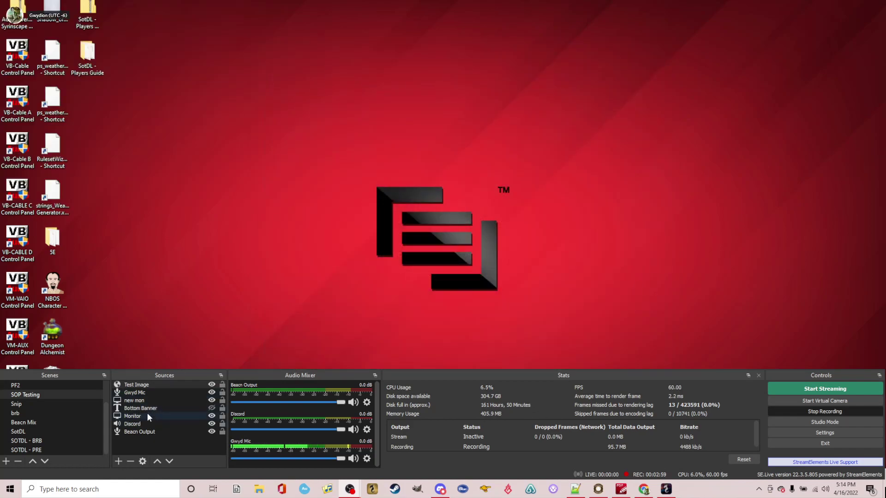
# Step: Reopen Test Image's properties and delete its default custom CSS, then go to Notepad++
pyautogui.rightClick(148, 384)
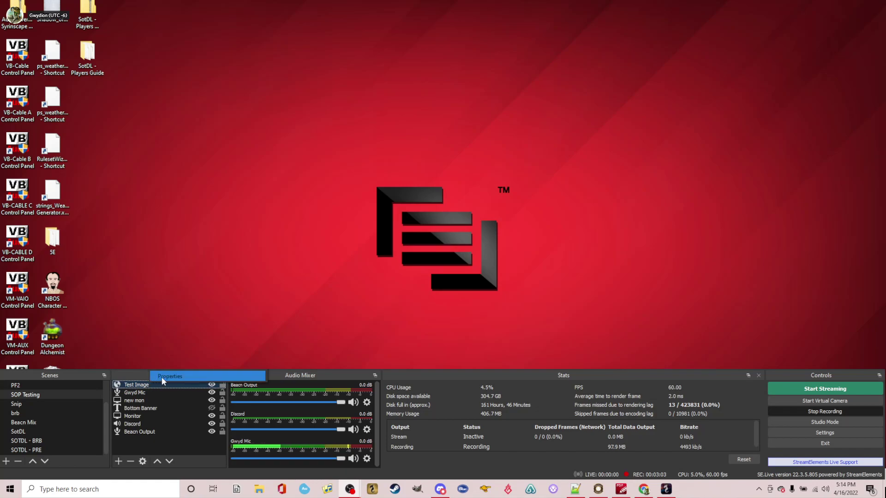
pyautogui.click(162, 377)
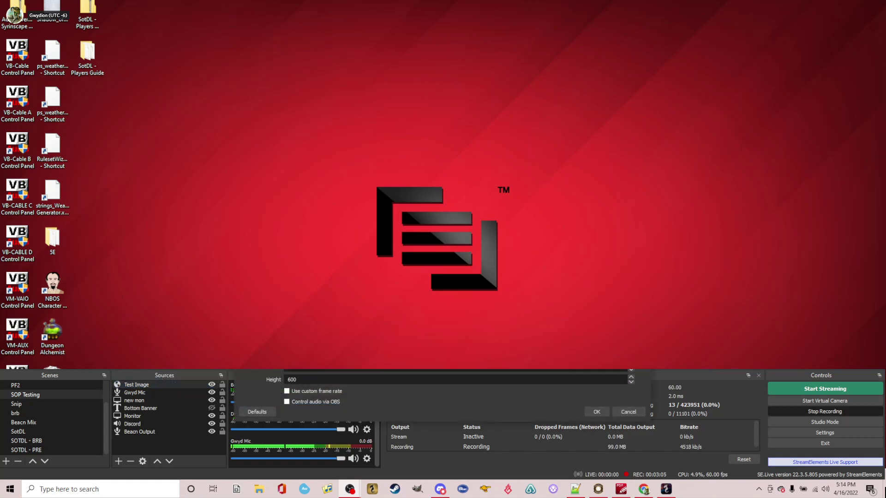
pyautogui.moveTo(438, 65); pyautogui.dragTo(522, 41)
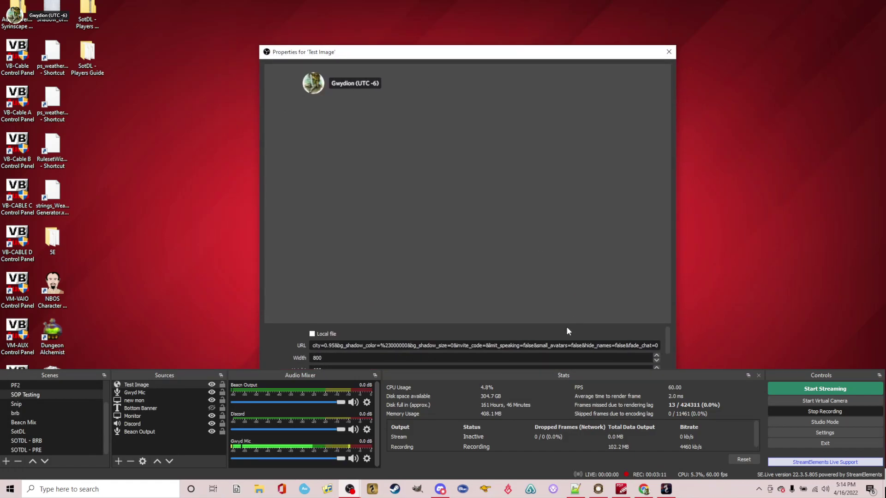
pyautogui.moveTo(667, 336); pyautogui.dragTo(669, 357)
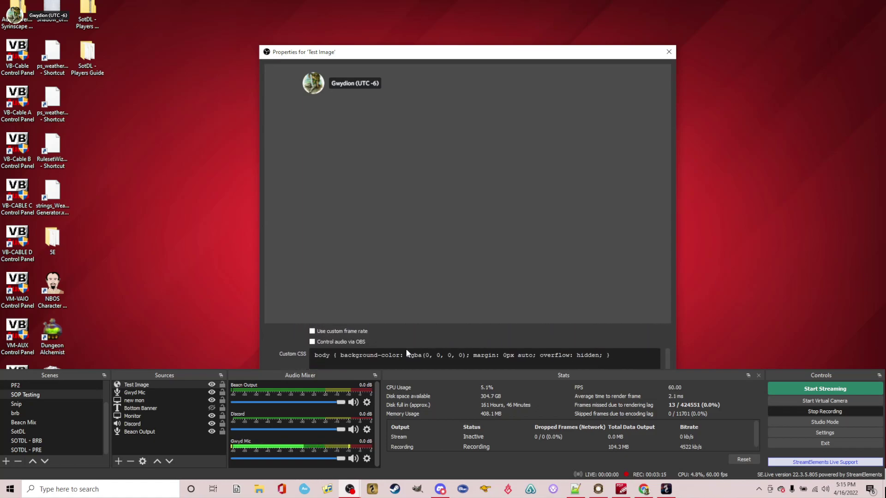
pyautogui.moveTo(611, 355); pyautogui.dragTo(274, 357)
pyautogui.press('BackSpace')
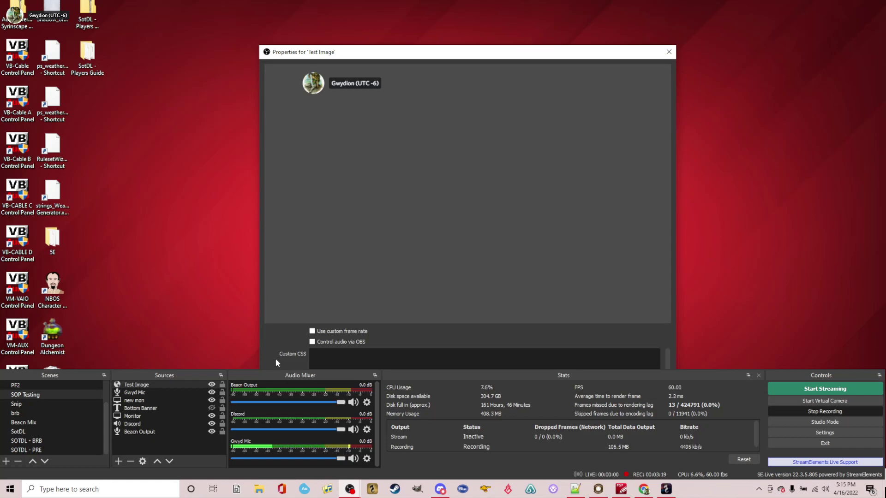
pyautogui.hotkey('alt', 'Tab')
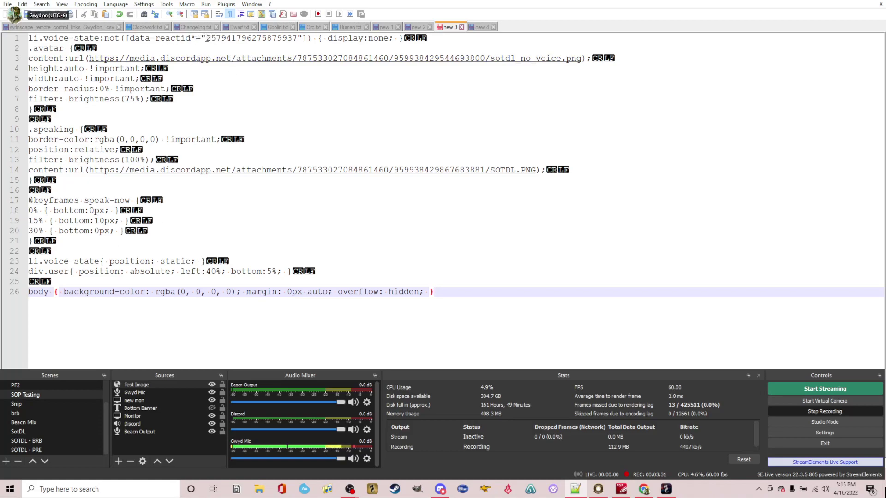
# Step: Select the user ID number in line 1's voice-state rule, then return to Discord
pyautogui.moveTo(207, 38); pyautogui.dragTo(297, 38)
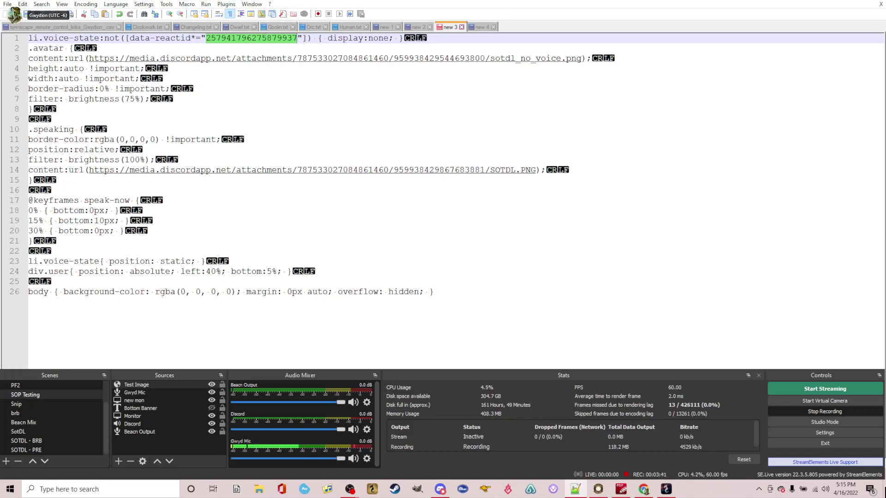
pyautogui.hotkey('alt', 'Tab')
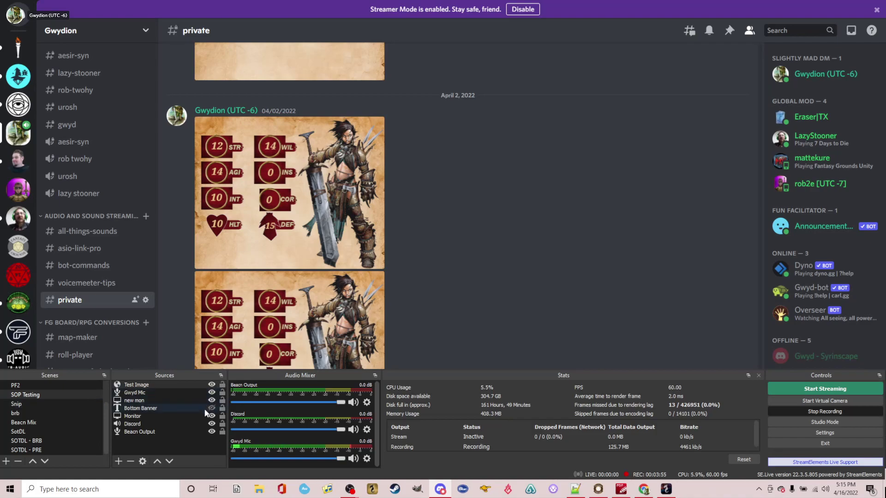
# Step: Close Test Image's properties again and save its emptied custom CSS settings
pyautogui.doubleClick(138, 384)
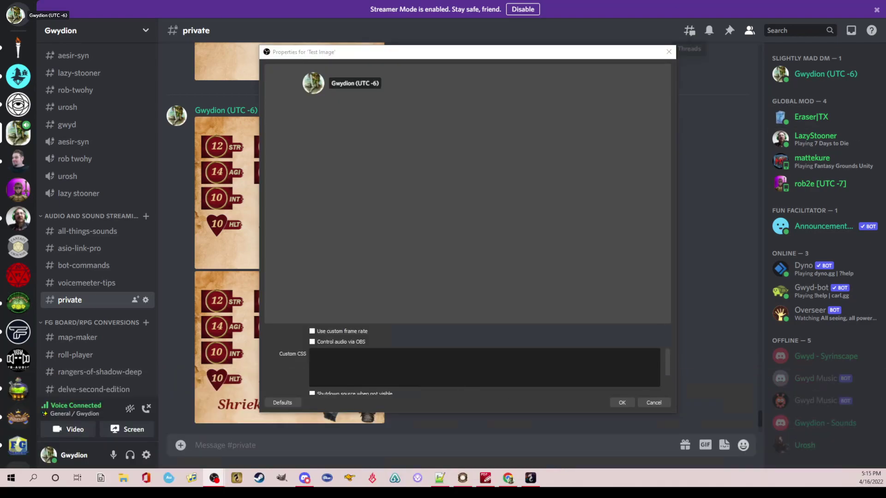
pyautogui.click(668, 51)
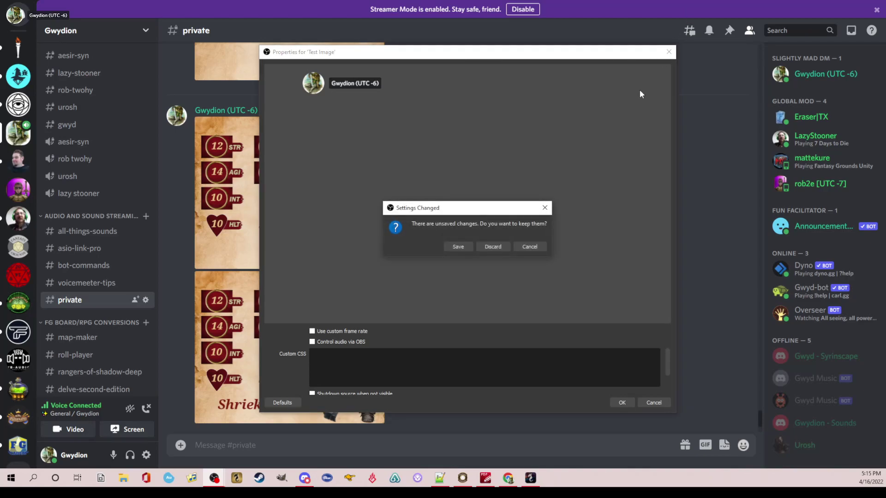
pyautogui.click(457, 247)
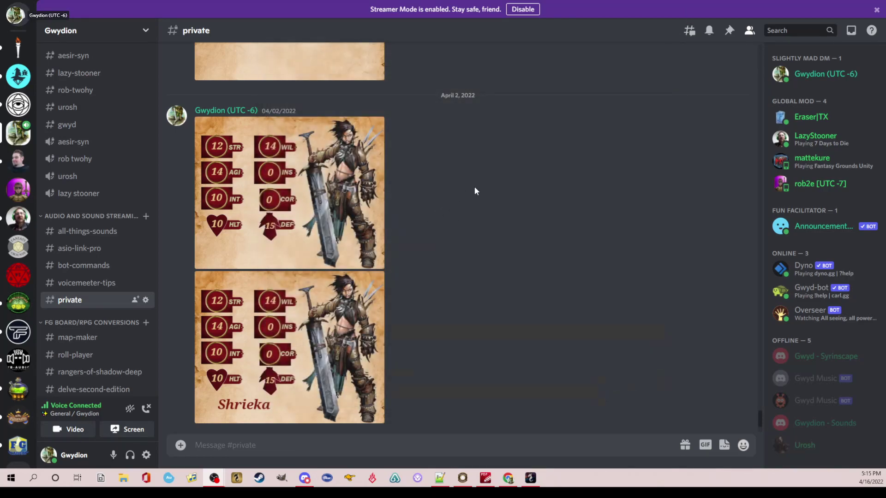
# Step: Confirm Developer Mode is on under Advanced, then bring up your own member entry's options
pyautogui.click(147, 455)
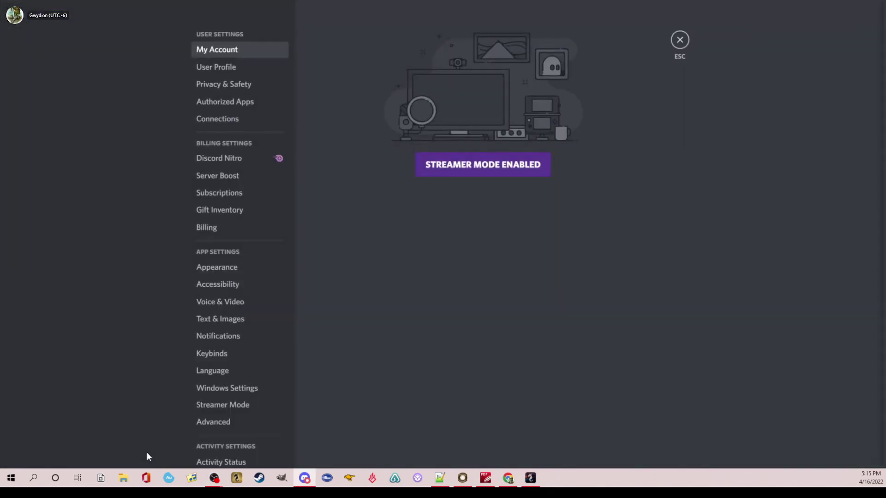
pyautogui.click(226, 423)
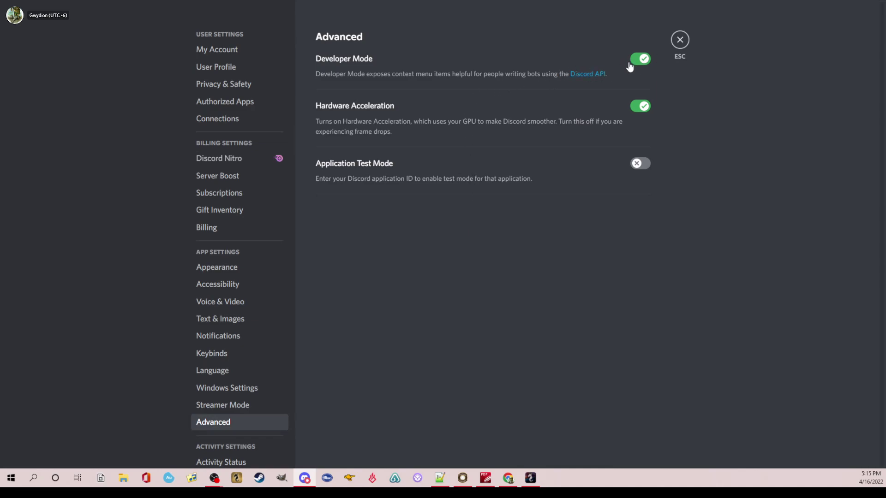
pyautogui.click(681, 40)
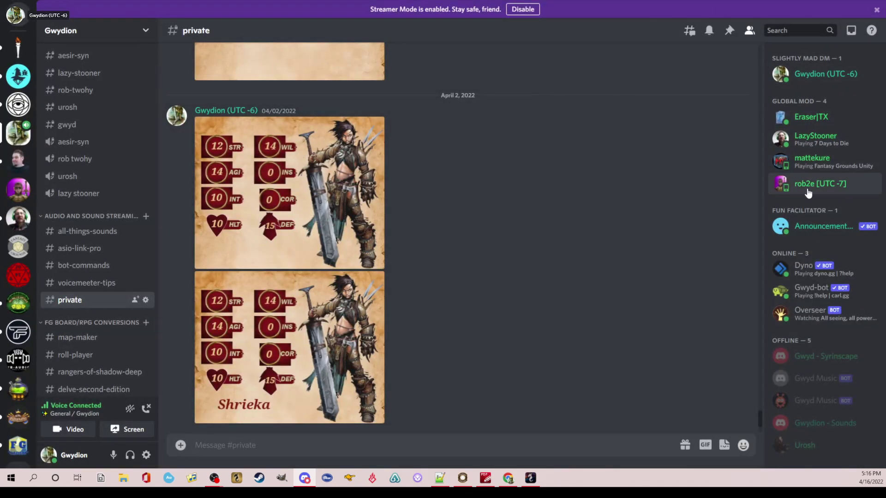
pyautogui.rightClick(811, 76)
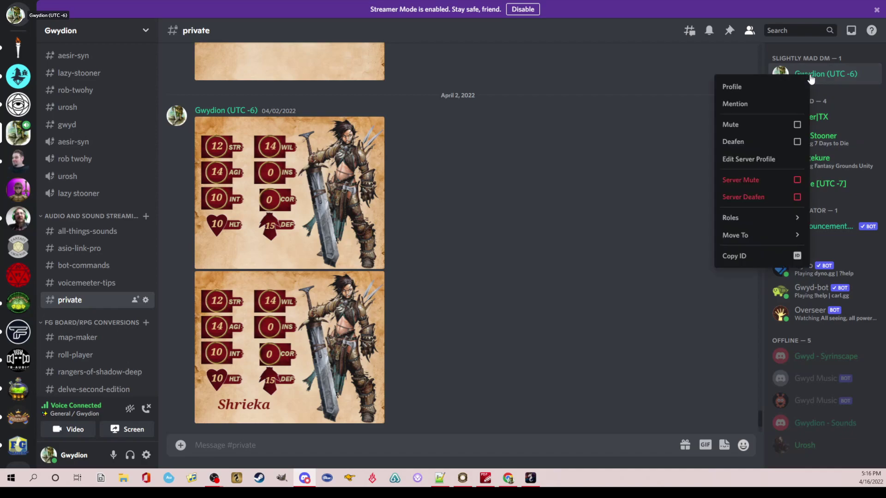
# Step: Copy your own Discord user ID and check it against the ID on CSS line 1
pyautogui.click(742, 255)
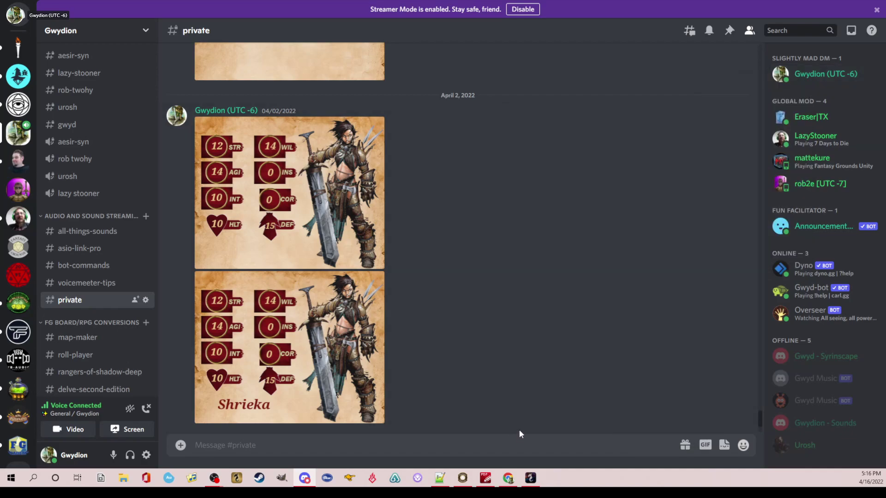
pyautogui.click(440, 478)
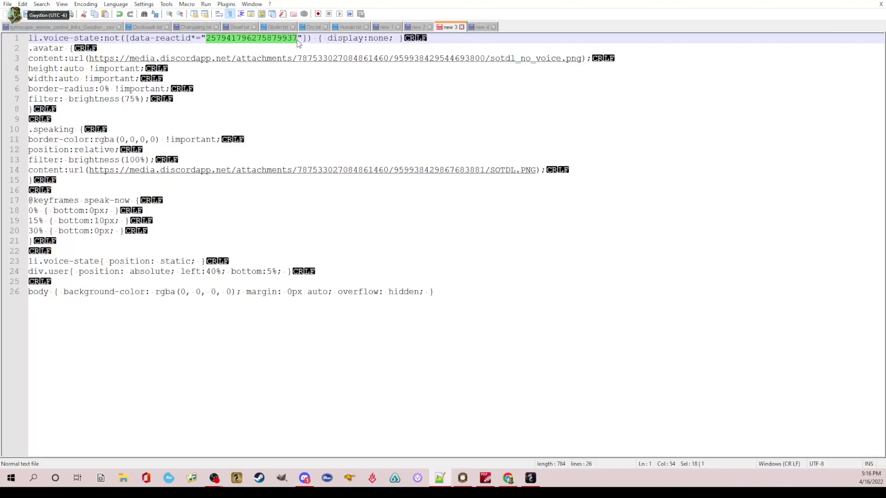
pyautogui.hotkey('shift', 'Down')
pyautogui.doubleClick(229, 40)
pyautogui.click(260, 87)
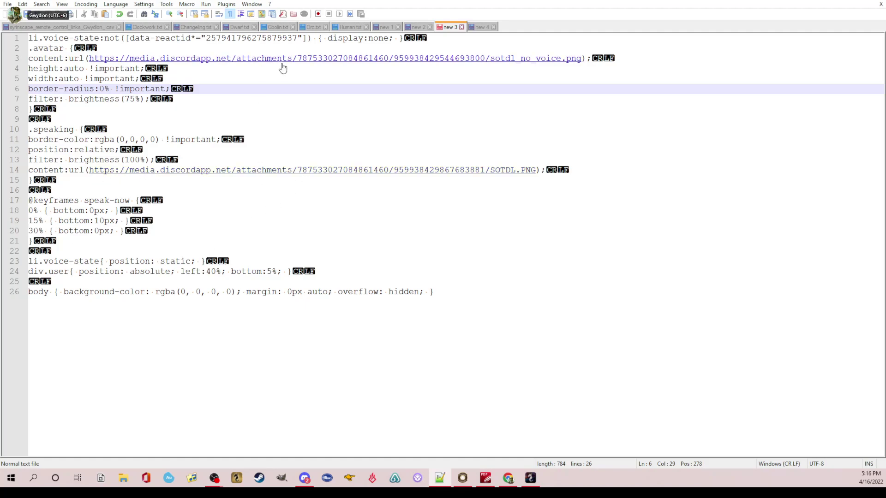
# Step: Copy the link of the enlarged Shrieka card image, then return to Notepad++
pyautogui.click(304, 478)
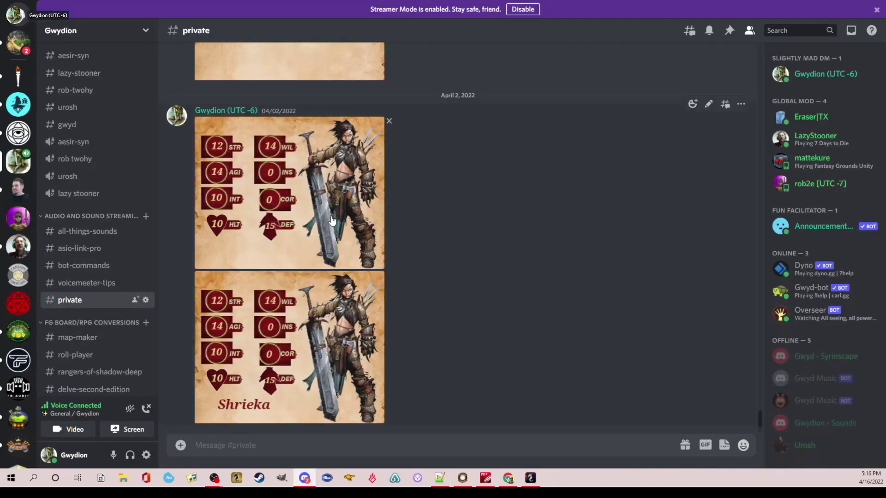
pyautogui.click(335, 167)
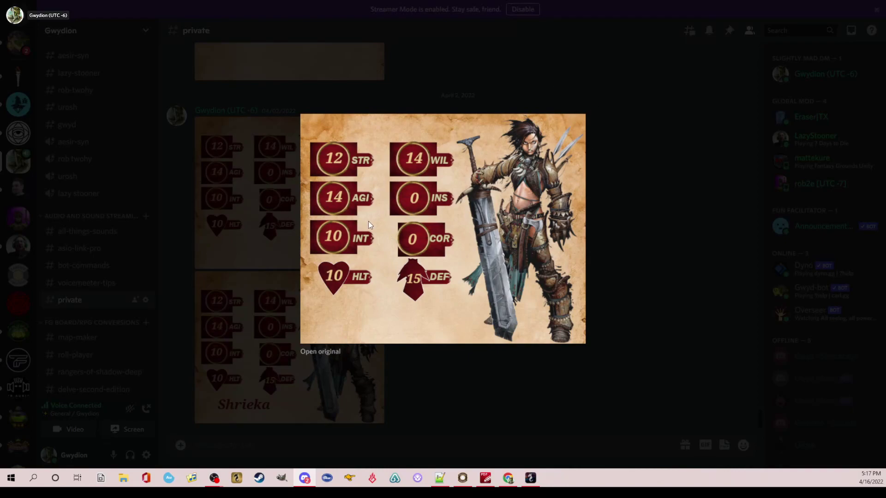
pyautogui.rightClick(391, 213)
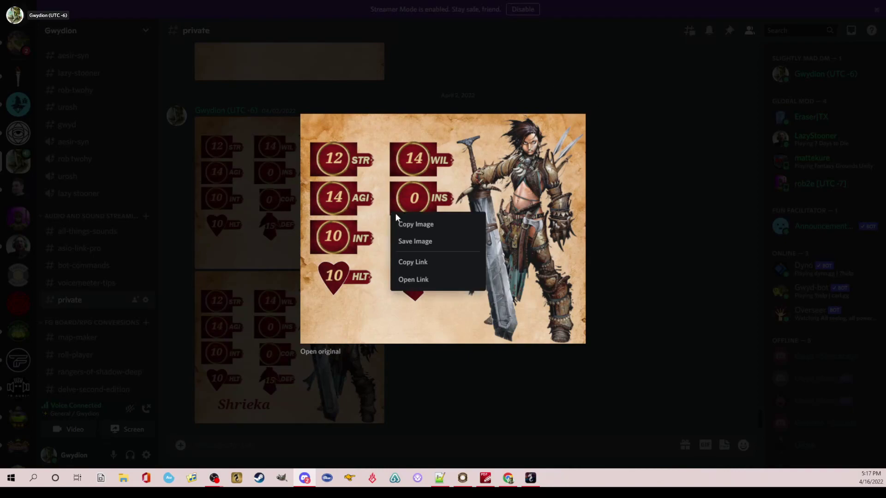
pyautogui.click(415, 262)
pyautogui.click(443, 388)
pyautogui.hotkey('alt', 'Tab')
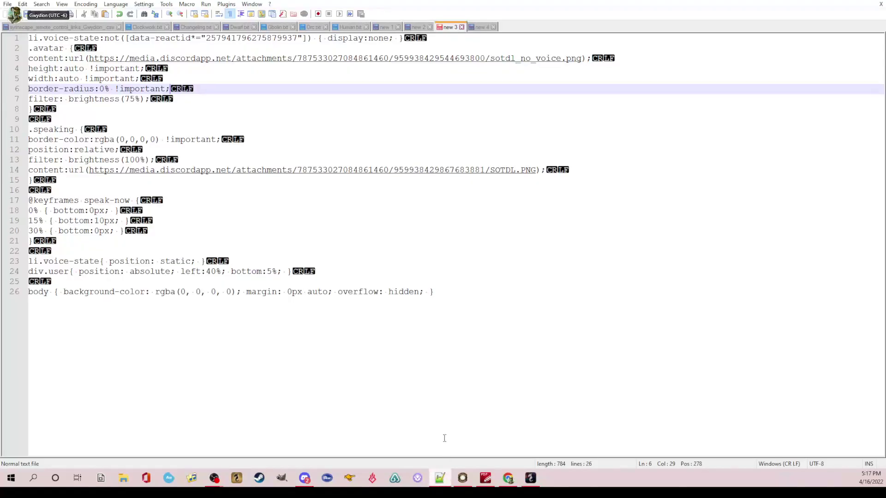
# Step: In the new 4 notes, paste the copied card link on line 6, then cut it out
pyautogui.click(480, 29)
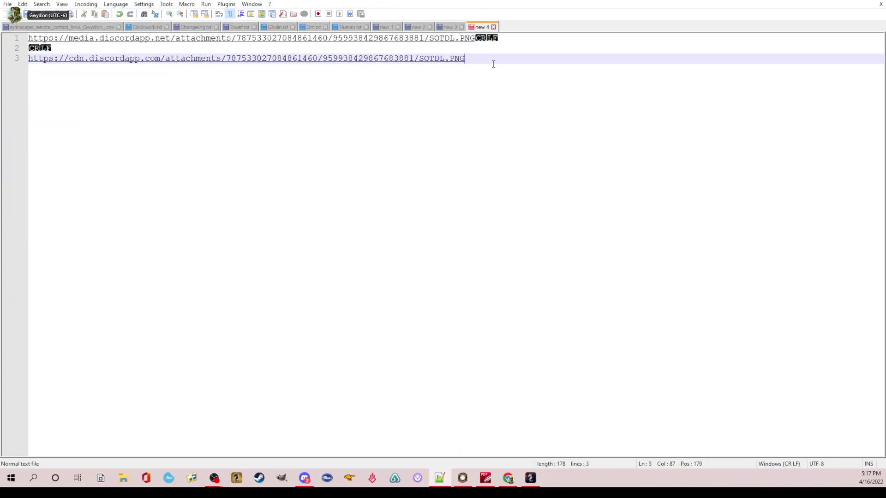
pyautogui.press('Return')
pyautogui.press('Return')
pyautogui.press('Return')
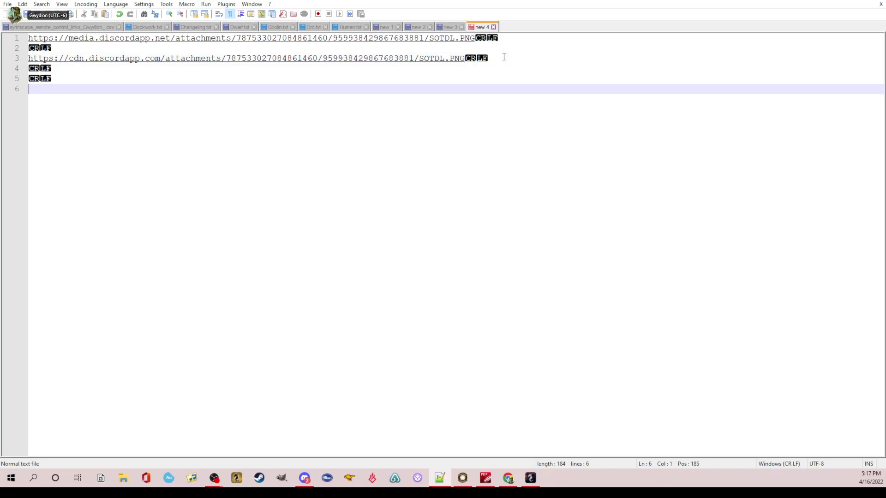
pyautogui.hotkey('ctrl', 'v')
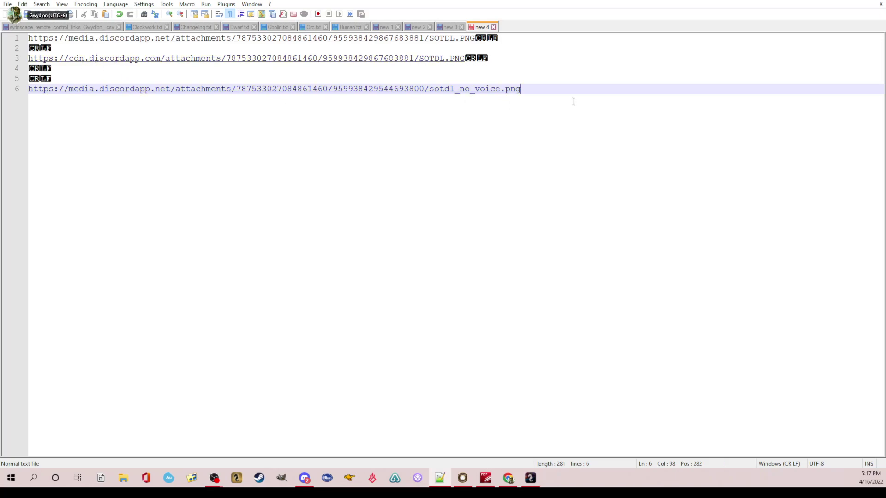
pyautogui.moveTo(557, 88); pyautogui.dragTo(35, 94)
pyautogui.hotkey('ctrl', 'x')
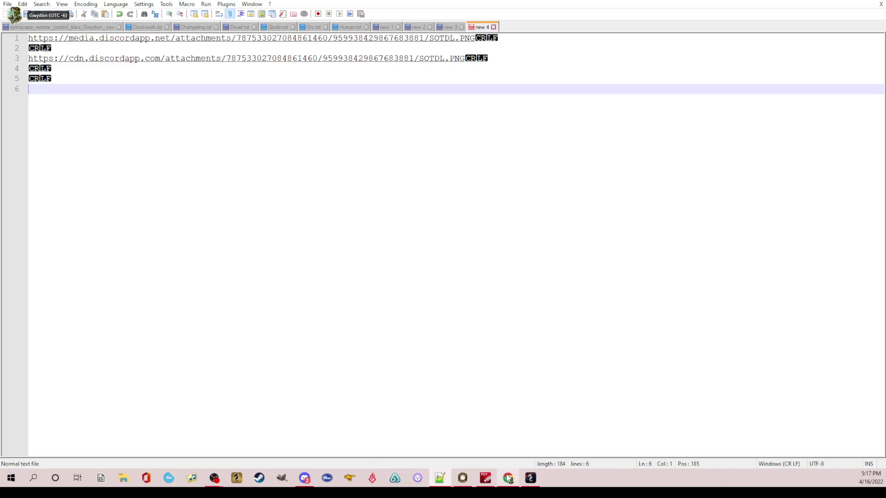
# Step: Copy the player card image link from Discord, paste it on line 6, then delete it
pyautogui.click(304, 478)
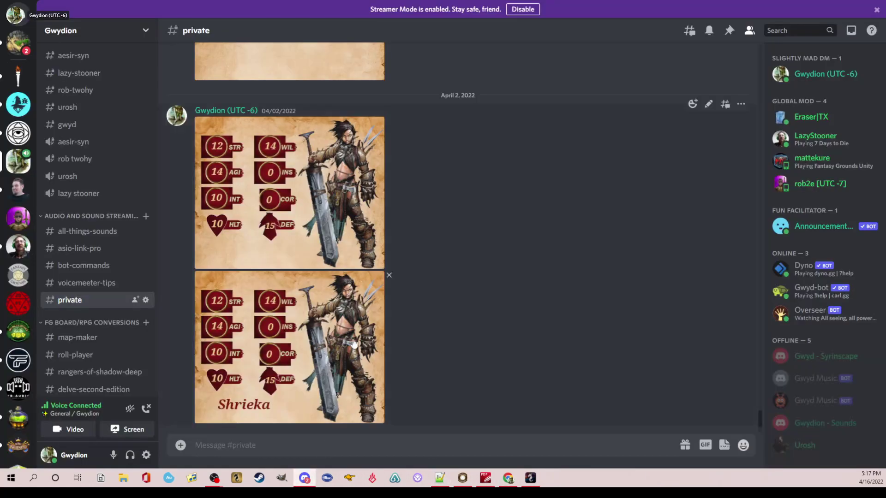
pyautogui.rightClick(280, 184)
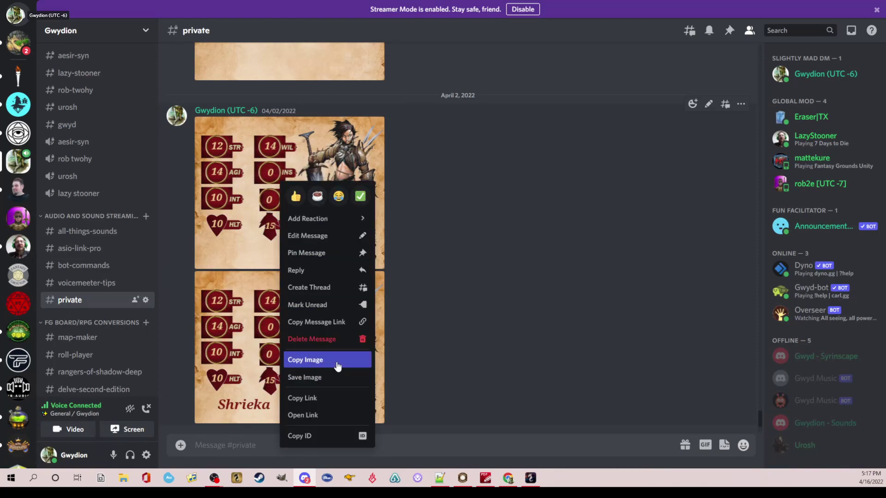
pyautogui.click(325, 398)
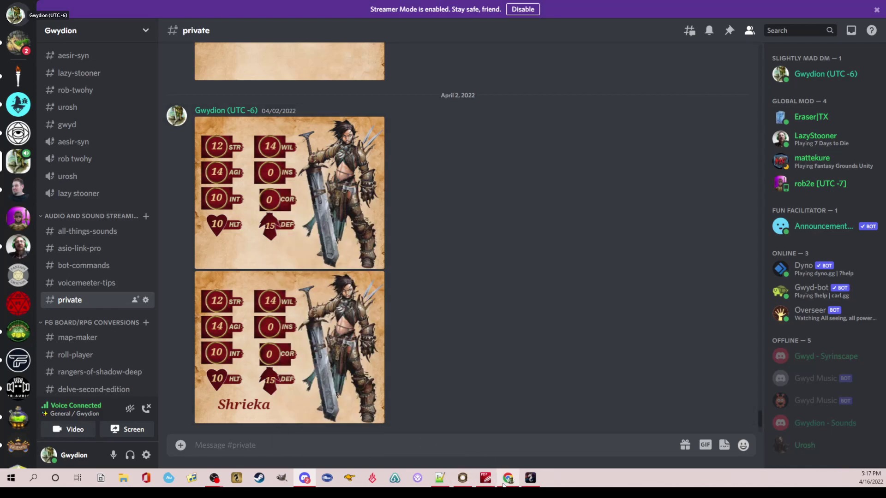
pyautogui.click(440, 478)
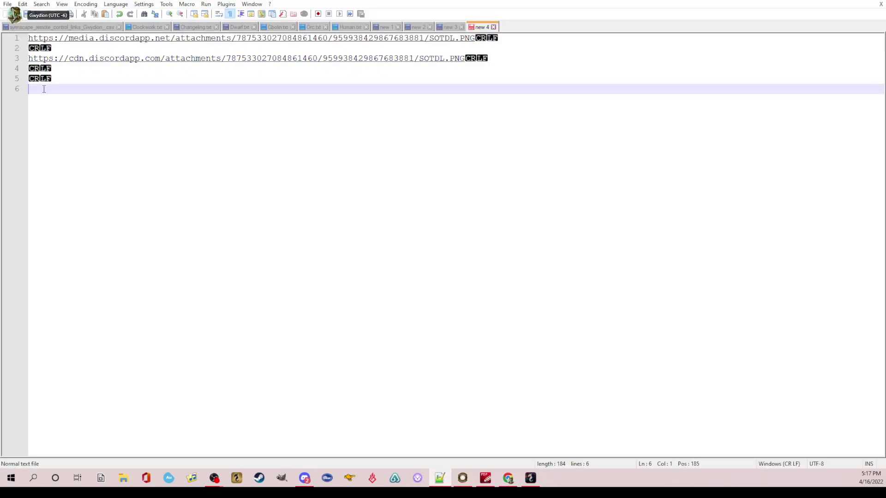
pyautogui.hotkey('ctrl', 'v')
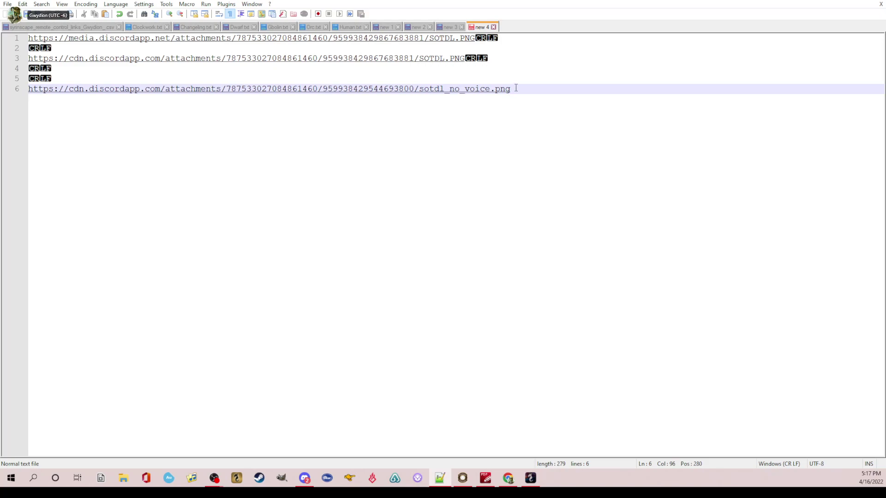
pyautogui.tripleClick(197, 96)
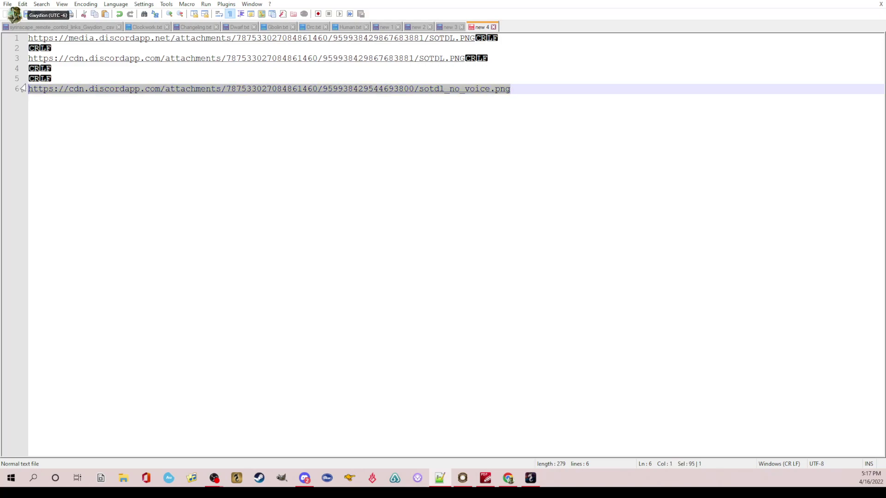
pyautogui.press('BackSpace')
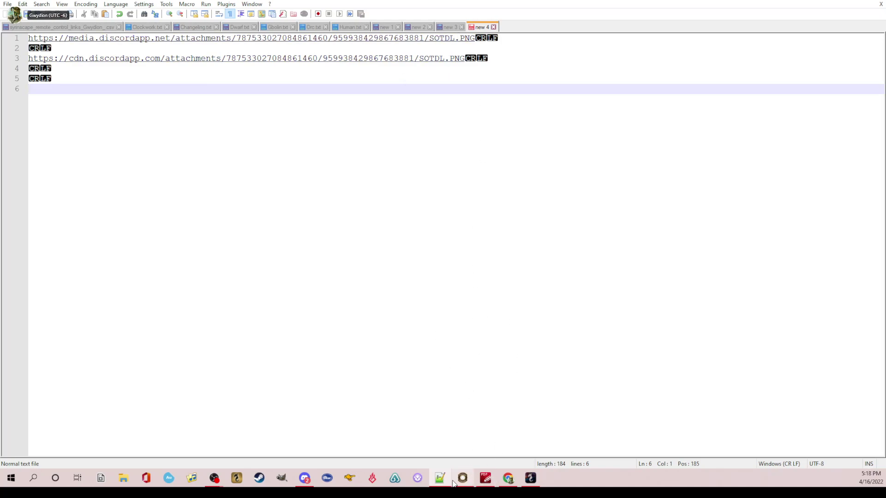
pyautogui.click(304, 478)
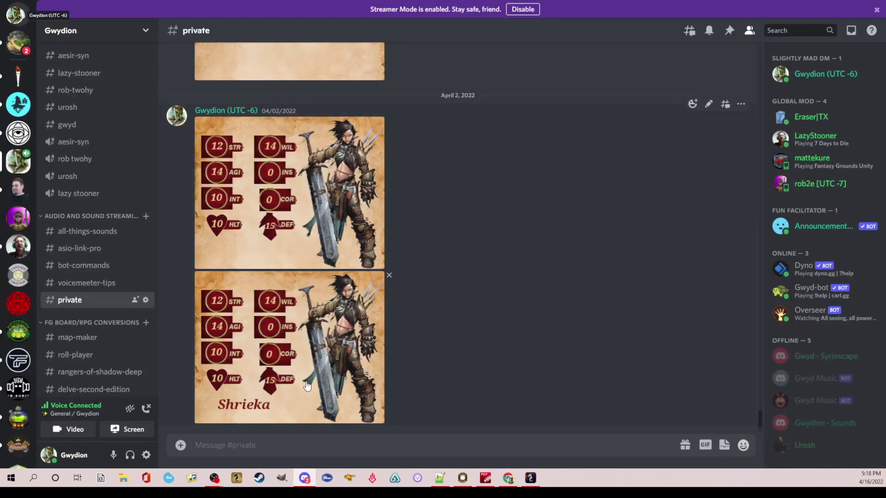
# Step: Select and copy the whole CSS in the new 3 notes, then clear the windows to the desktop
pyautogui.click(439, 478)
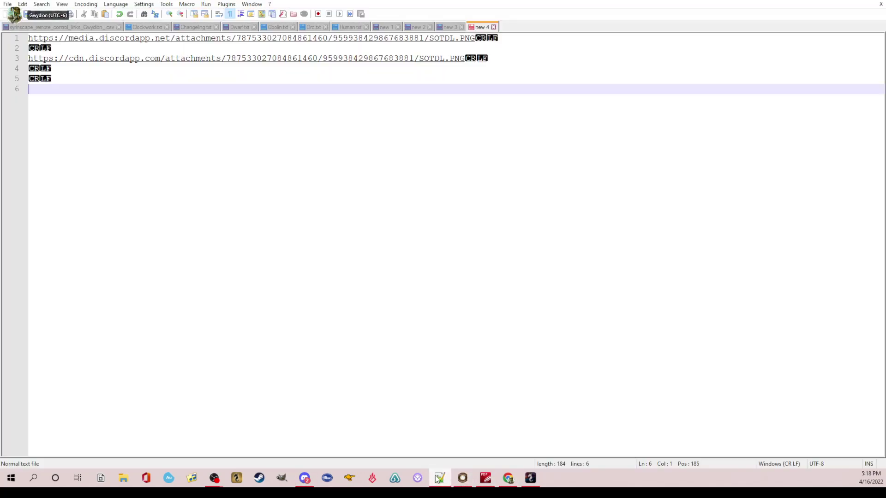
pyautogui.click(447, 27)
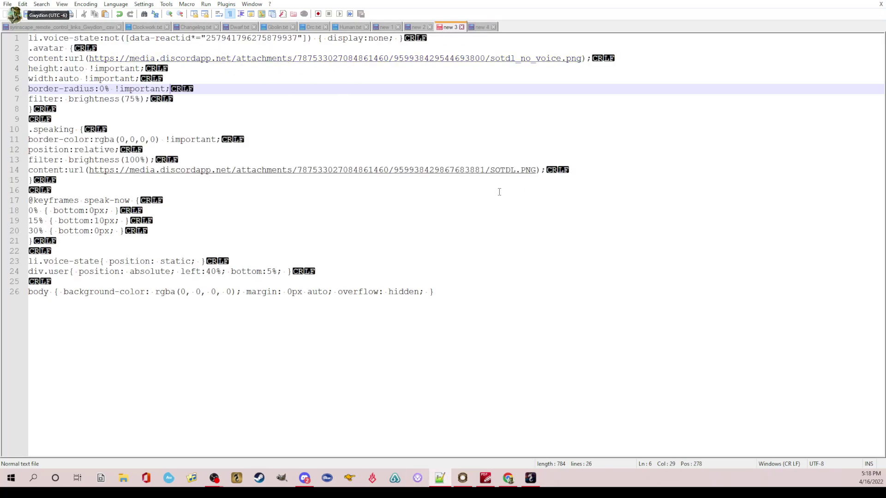
pyautogui.moveTo(444, 290); pyautogui.dragTo(2, 5)
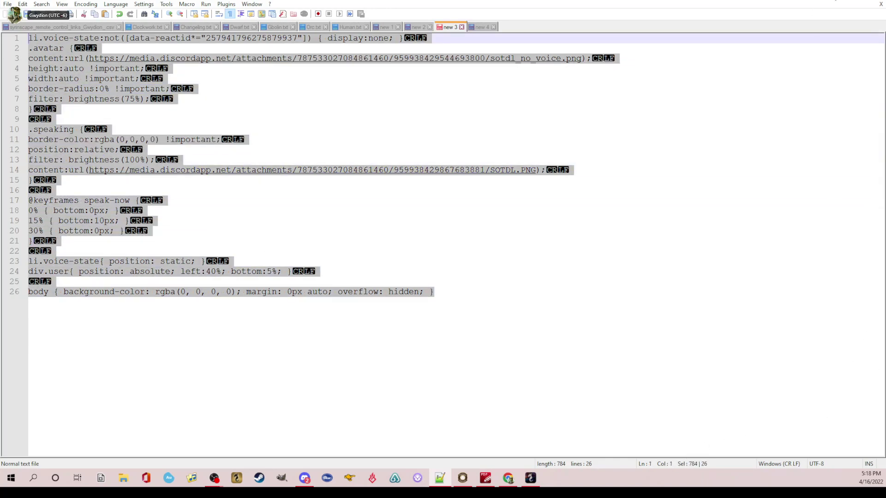
pyautogui.hotkey('alt', 'Tab')
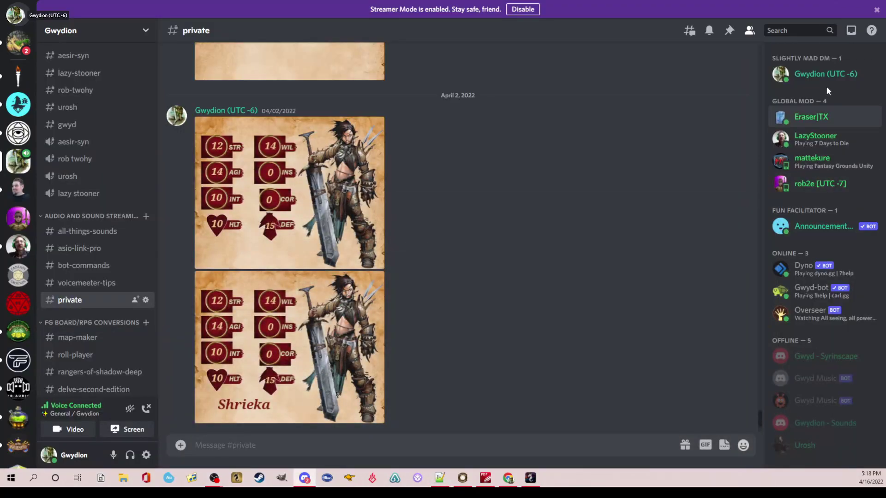
pyautogui.press('super+d')
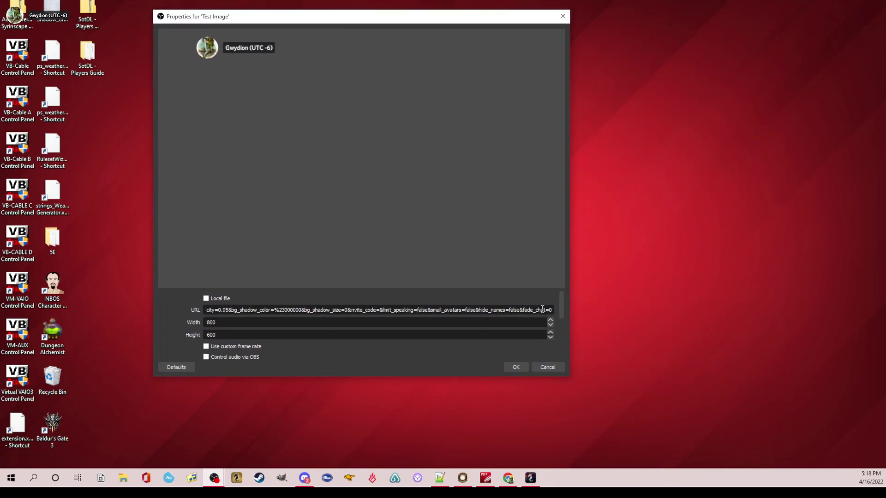
# Step: Paste the copied stylesheet into the Test Image source's empty Custom CSS field
pyautogui.moveTo(562, 303); pyautogui.dragTo(544, 337)
pyautogui.click(249, 304)
pyautogui.hotkey('ctrl', 'v')
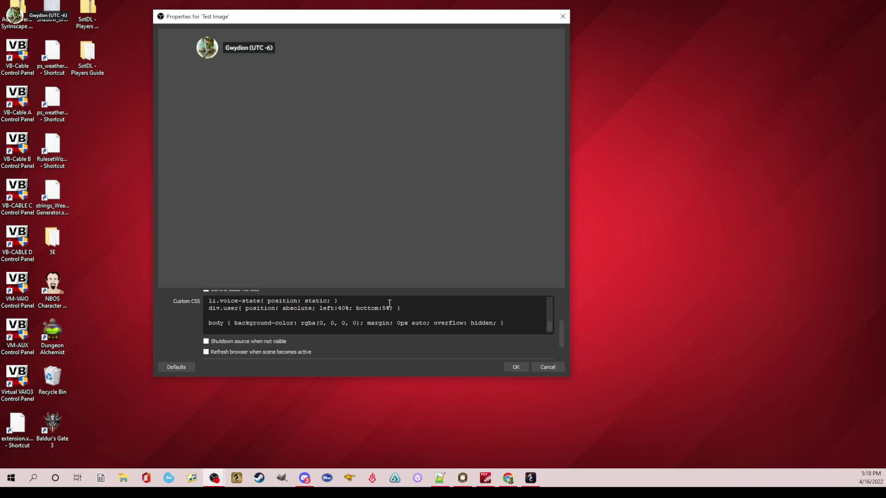
# Step: Check the user id, no-voice and speaking image URLs in the CSS, then apply with OK
pyautogui.scroll(4, 443, 318)
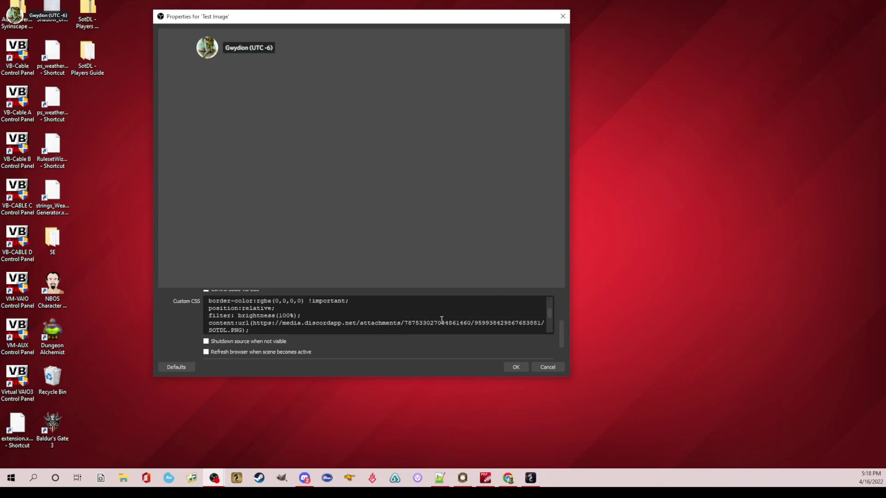
pyautogui.scroll(5, 440, 319)
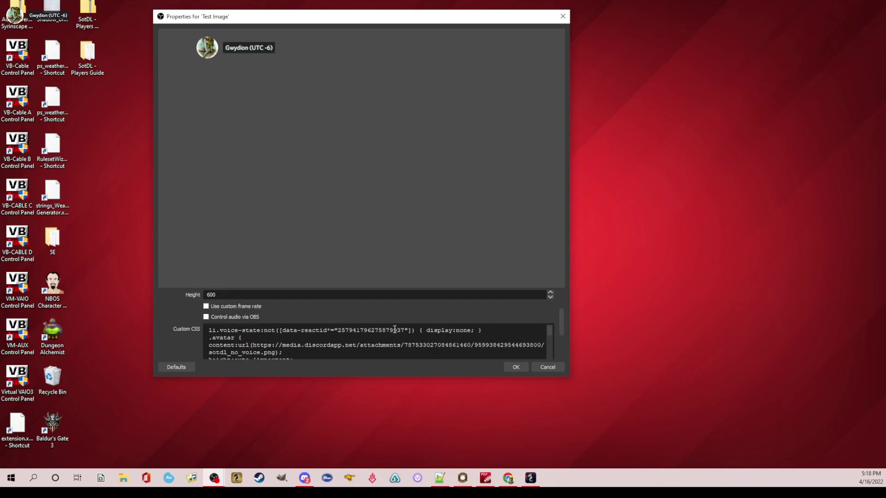
pyautogui.moveTo(405, 331); pyautogui.dragTo(339, 332)
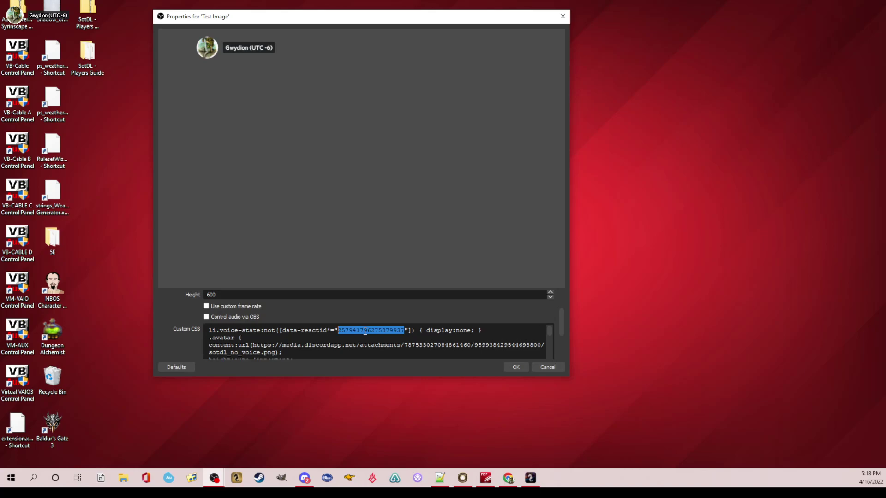
pyautogui.scroll(-1, 351, 339)
pyautogui.scroll(1, 351, 339)
pyautogui.click(276, 354)
pyautogui.moveTo(276, 354); pyautogui.dragTo(253, 345)
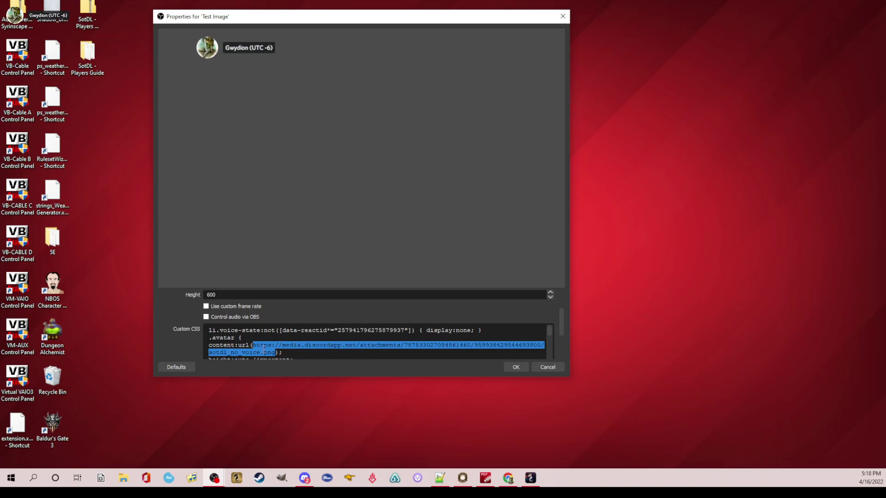
pyautogui.scroll(-2, 291, 346)
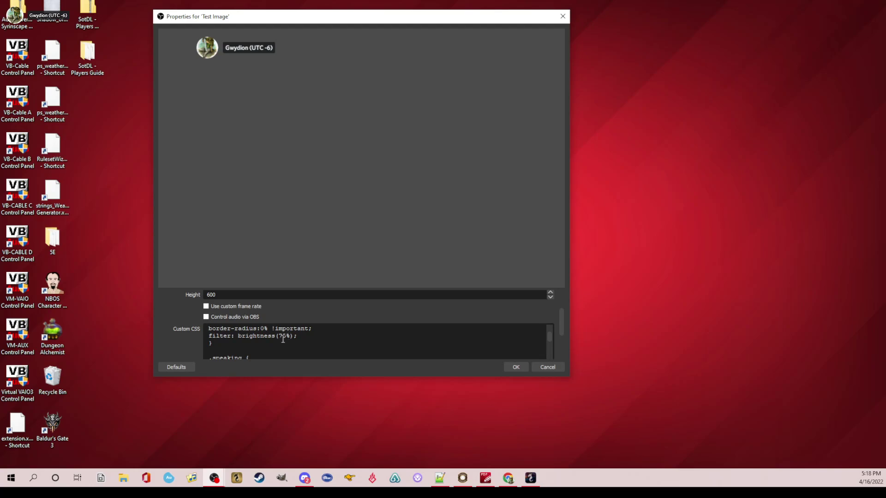
pyautogui.scroll(-1, 283, 339)
pyautogui.scroll(-1, 283, 340)
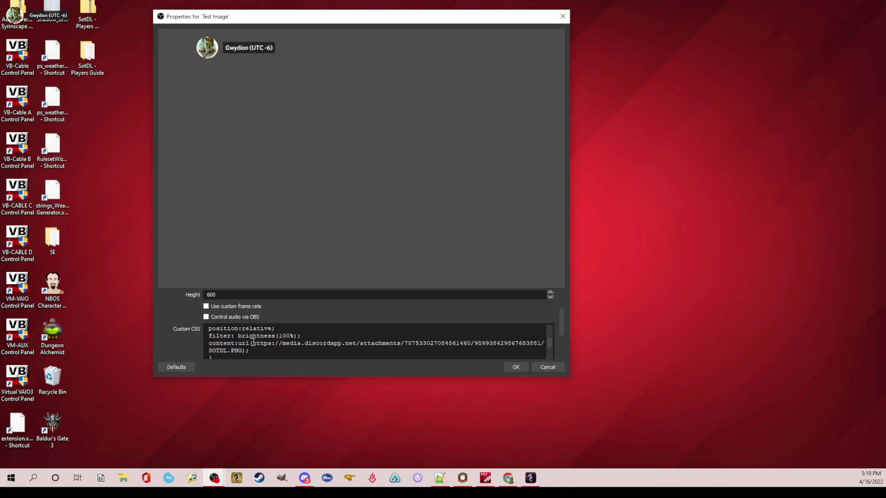
pyautogui.moveTo(253, 343); pyautogui.dragTo(242, 352)
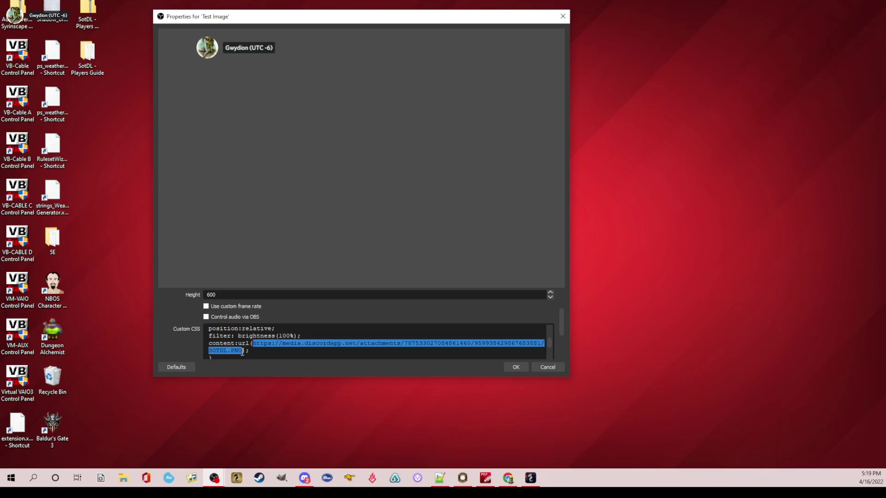
pyautogui.click(345, 334)
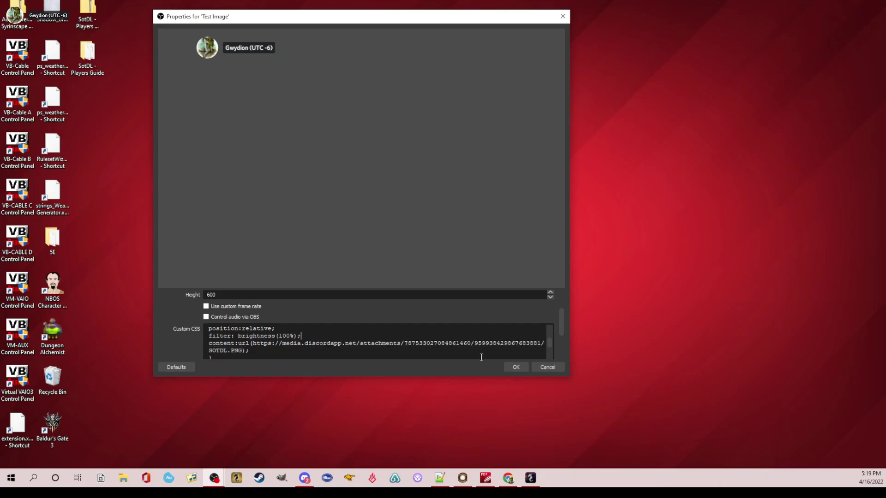
pyautogui.click(510, 367)
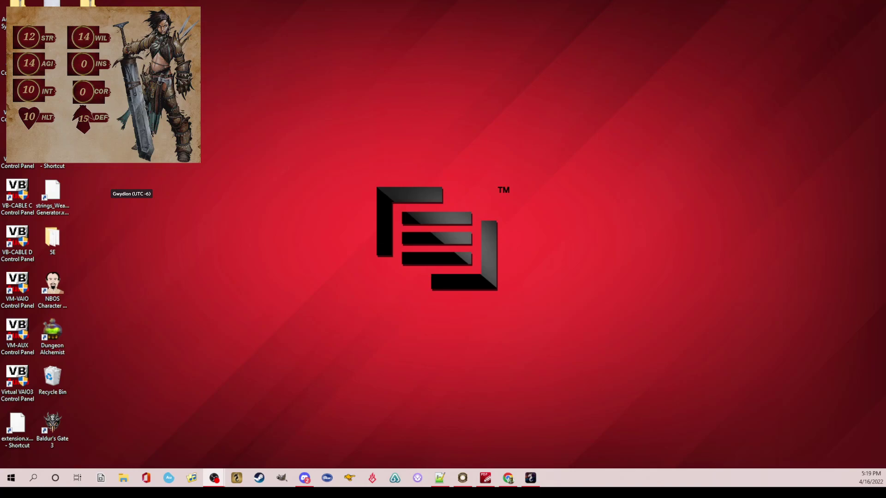
# Step: Center the reopened Test Image properties, scroll down to the Custom CSS, then close the dialog
pyautogui.moveTo(885, 95); pyautogui.dragTo(450, 54)
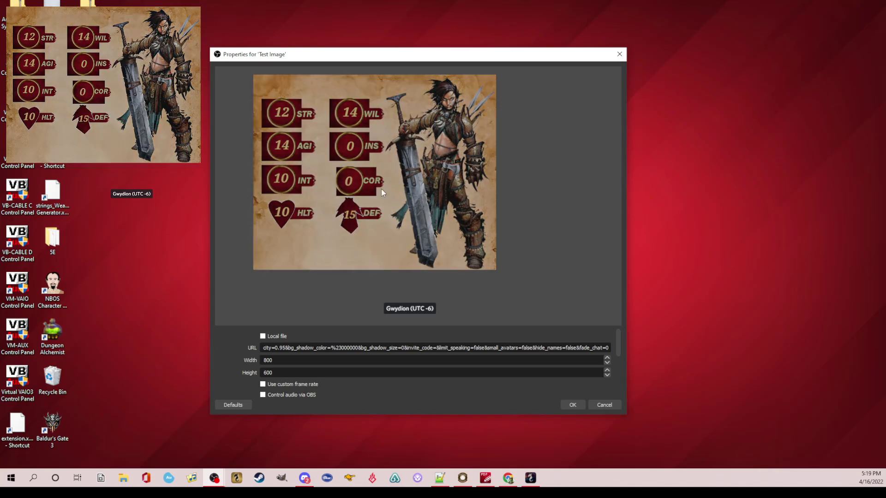
pyautogui.scroll(-3, 401, 367)
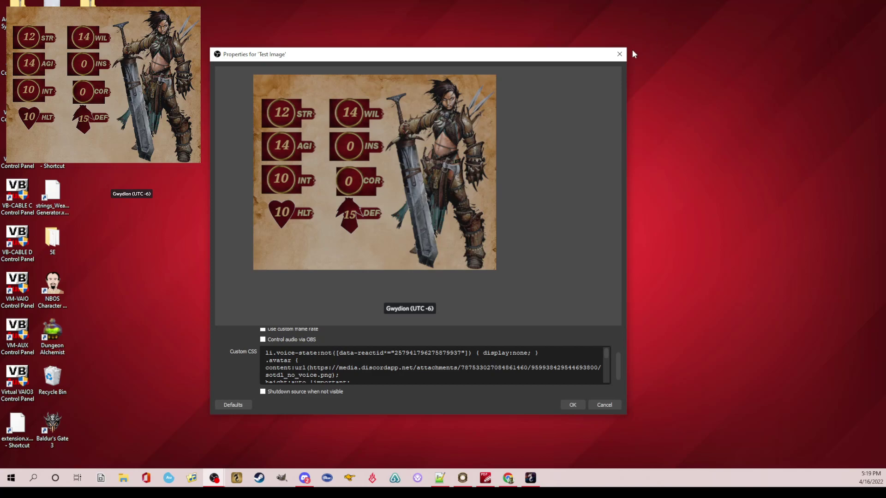
pyautogui.click(620, 54)
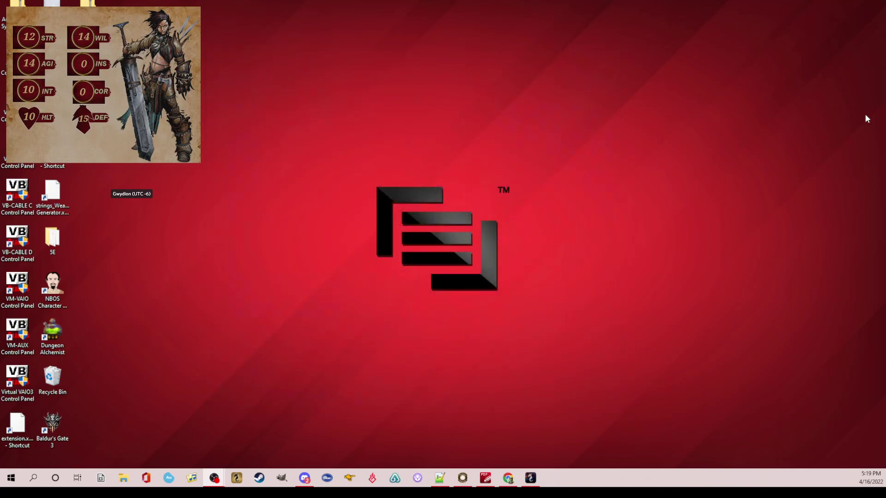